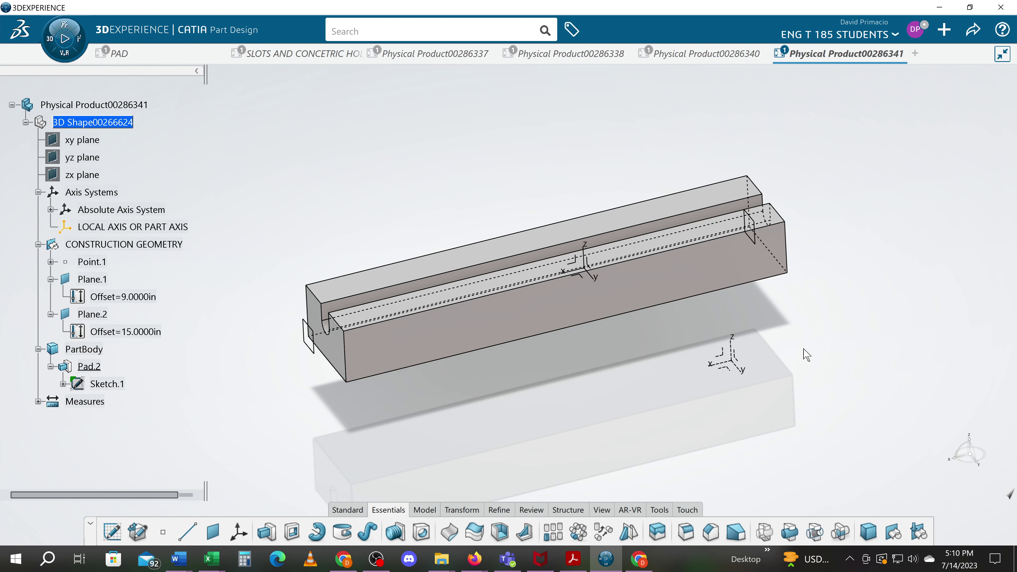
Create a new Part Design part in a fresh tab and select its origin axis system
click(916, 54)
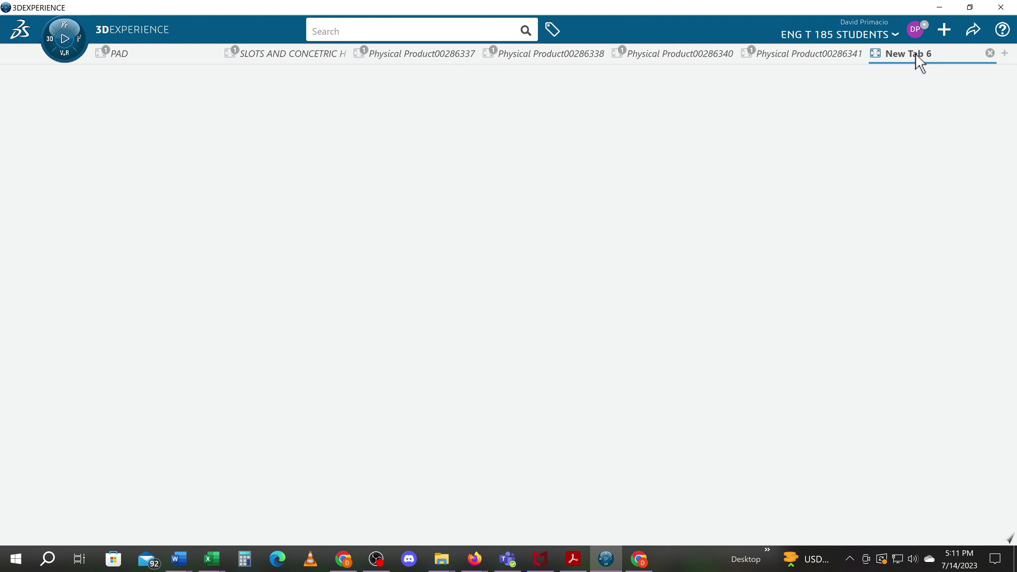
click(49, 37)
click(37, 224)
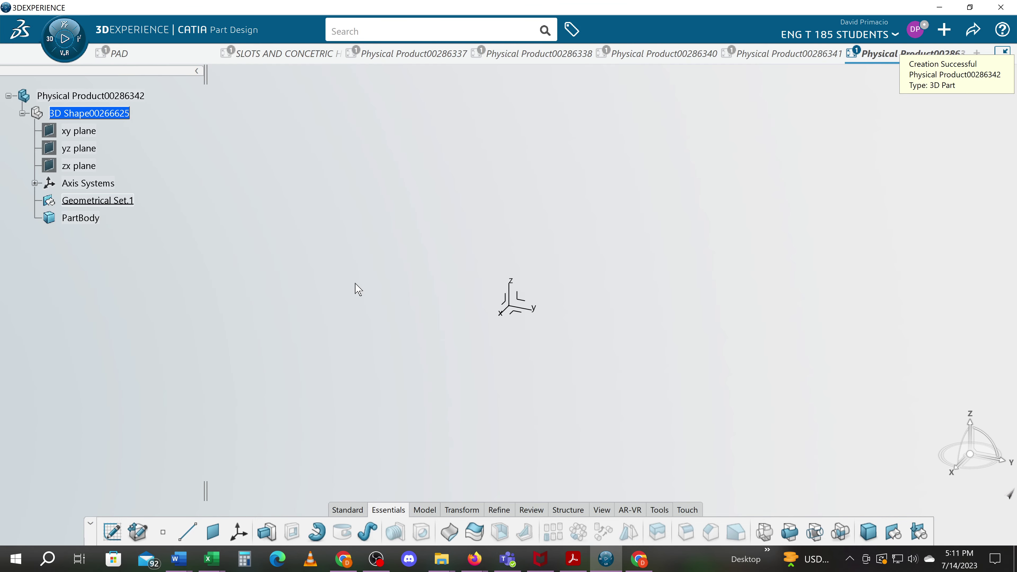
click(523, 305)
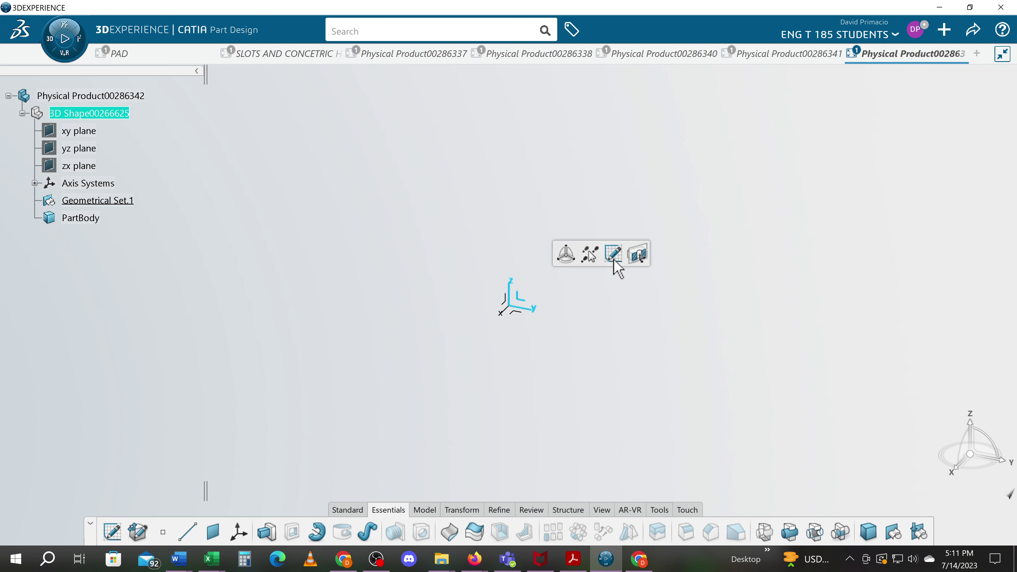
Start Sketch.1 on the YZ plane, with the origin panned to lower left and Sketch tools shown
click(614, 258)
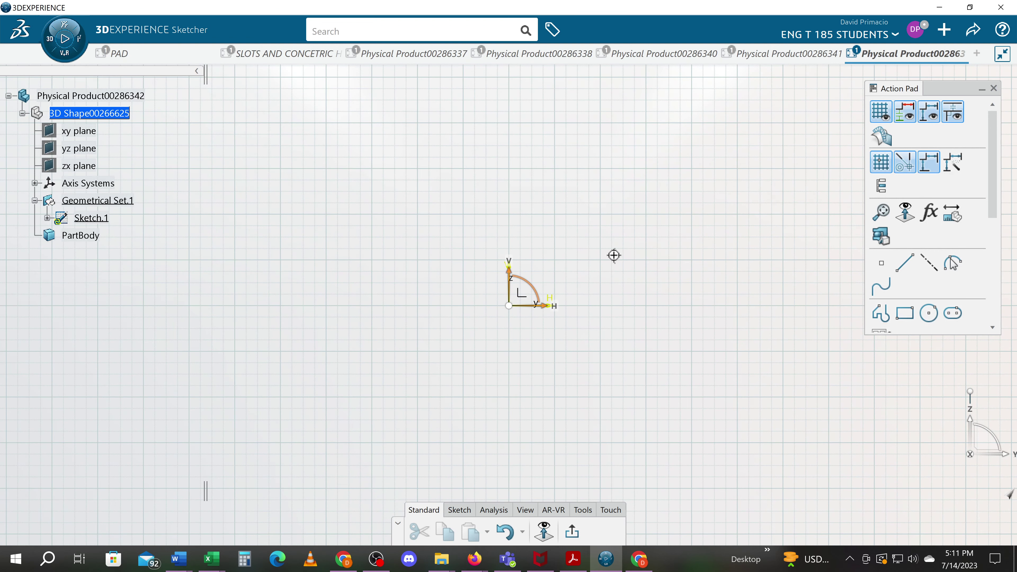
mouse_move(614, 255)
middle_down()
mouse_move(321, 381)
mouse_move(304, 407)
middle_up()
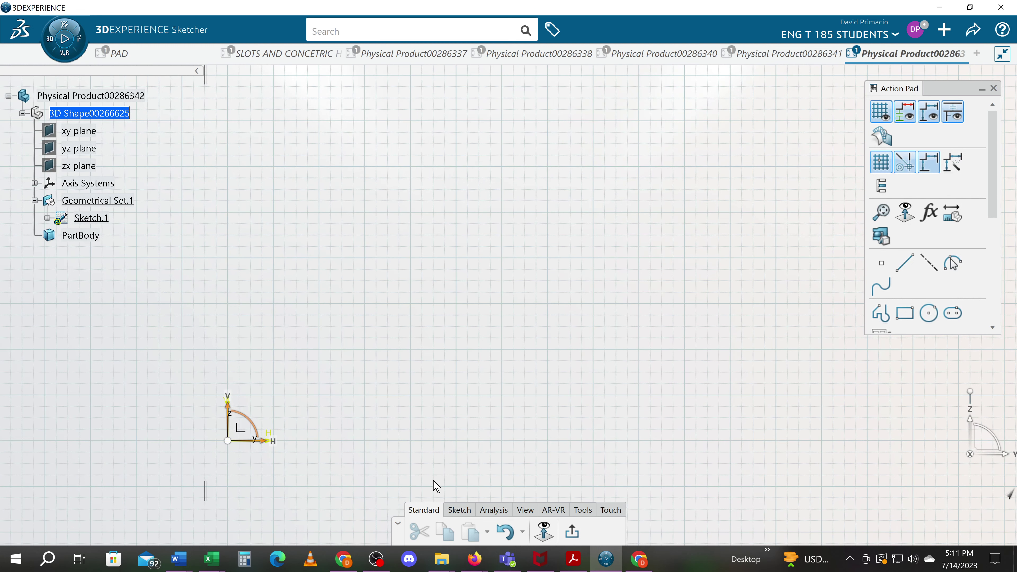
click(459, 510)
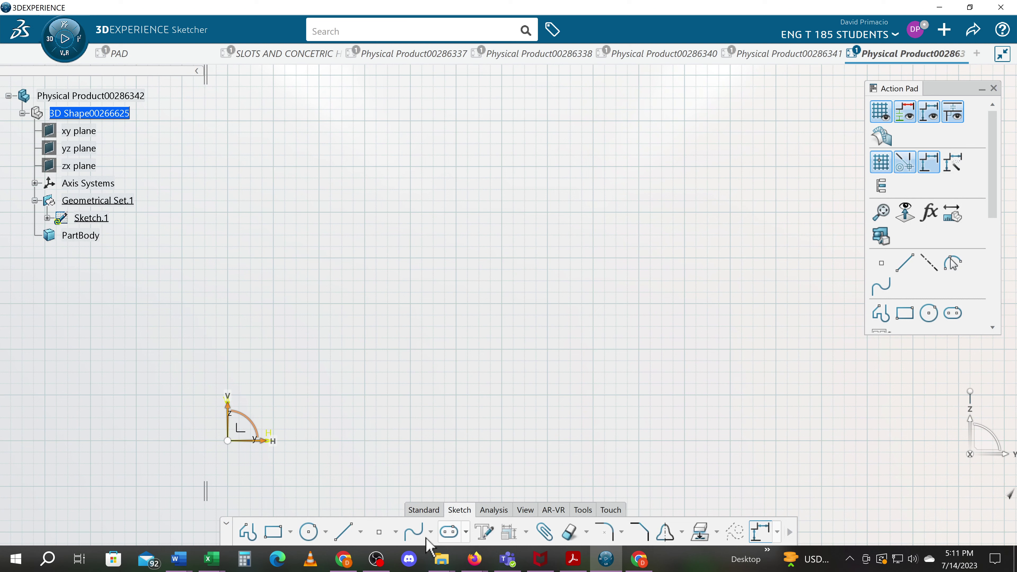
Draw a spline through points (1, 4), (4, 5), (8, 4) and (12, 4.75) inches
click(413, 532)
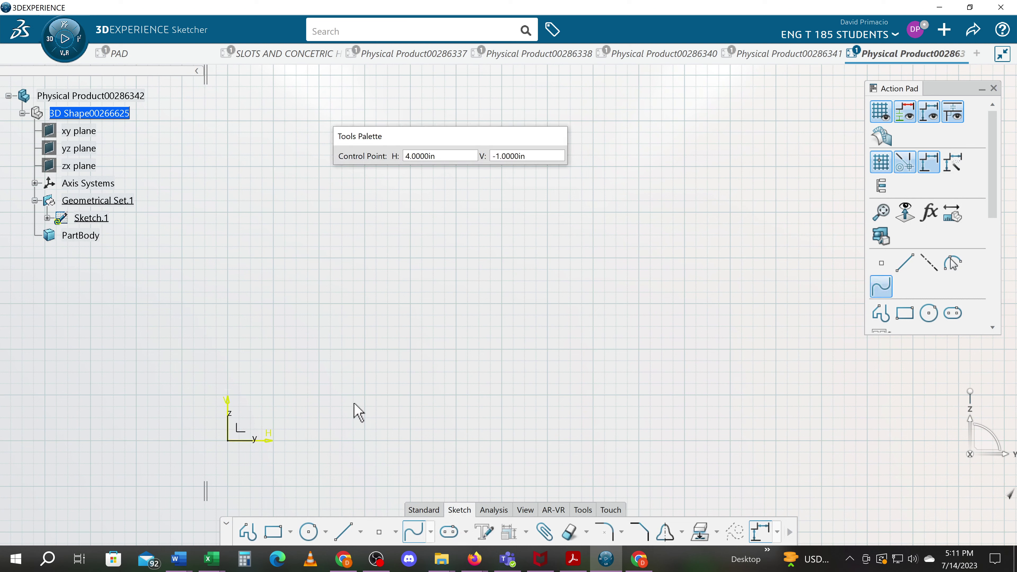
click(274, 257)
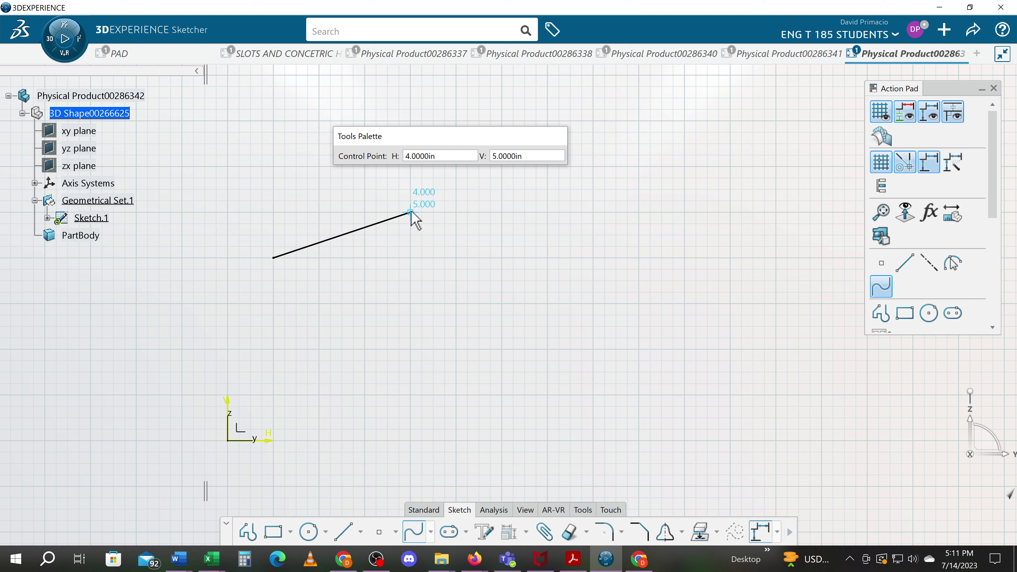
click(410, 212)
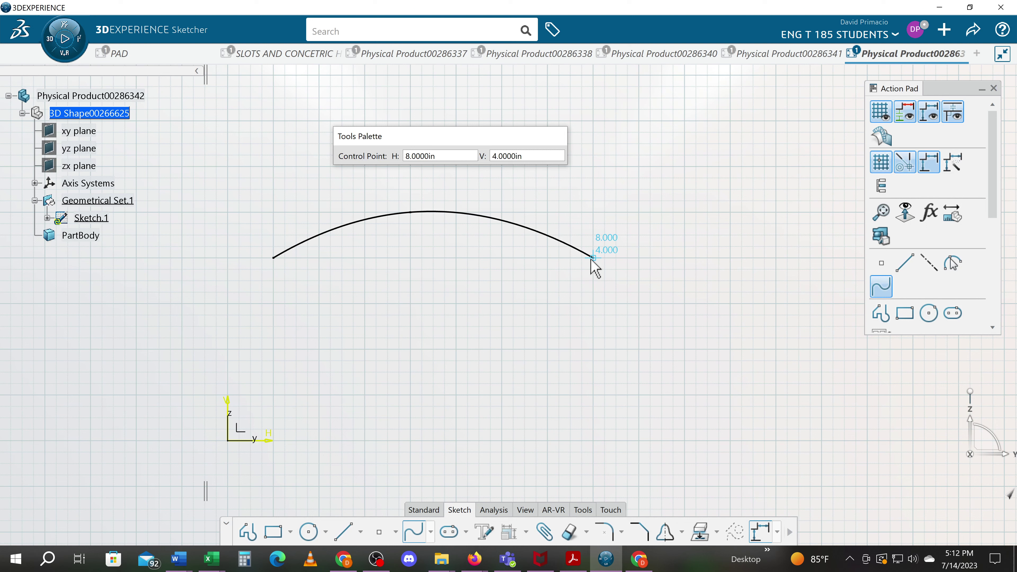
click(593, 258)
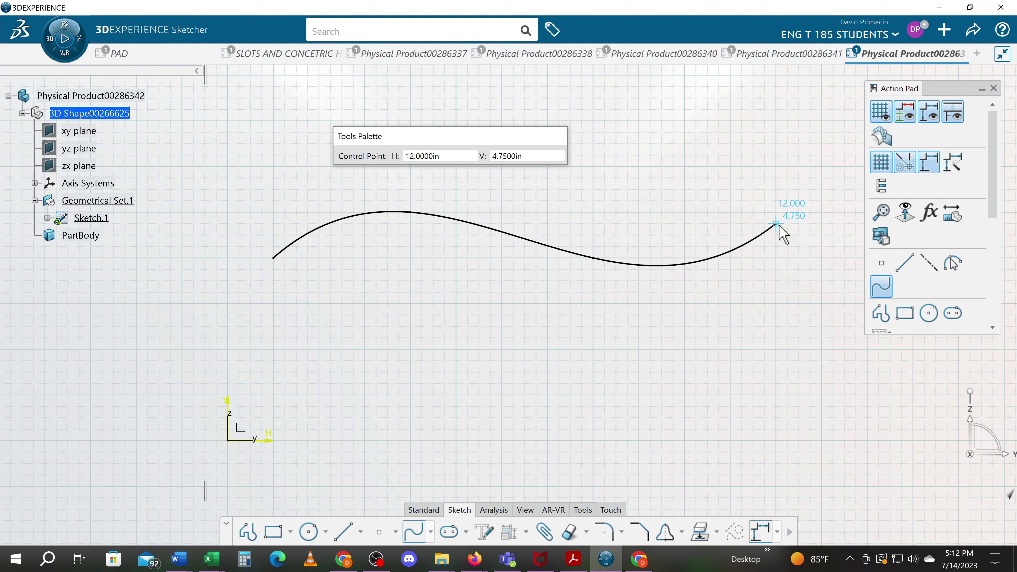
click(776, 223)
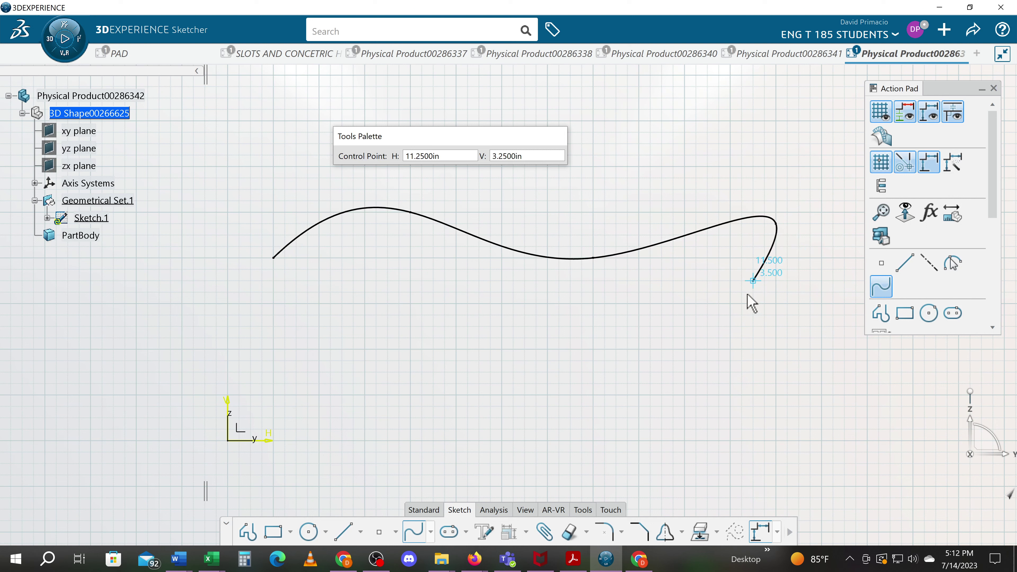
Finish the spline and Auto Constraint all geometry: horizontal 1, 4, 8, 12; vertical 4, 5, 4, 4.75
click(417, 535)
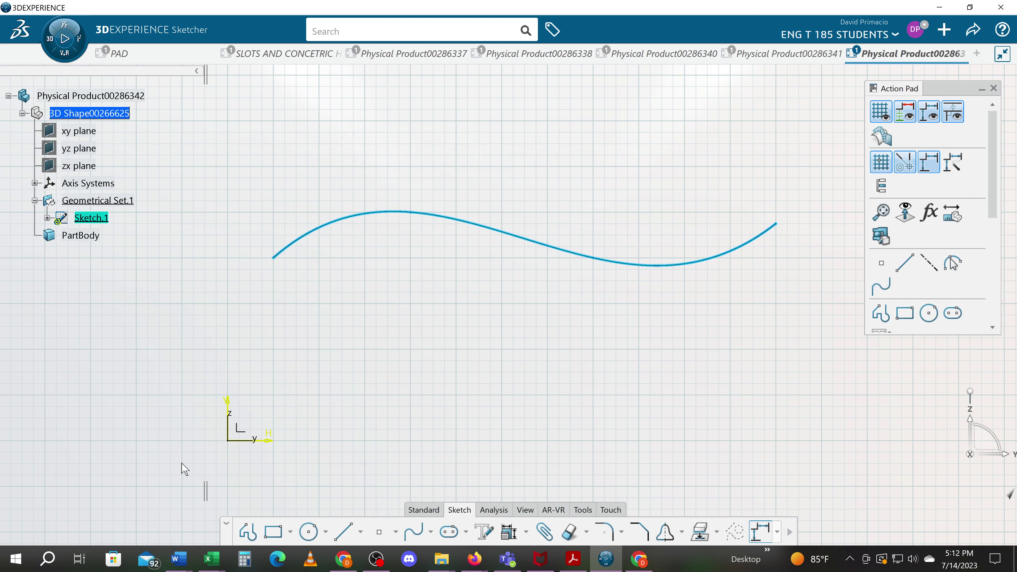
click(245, 450)
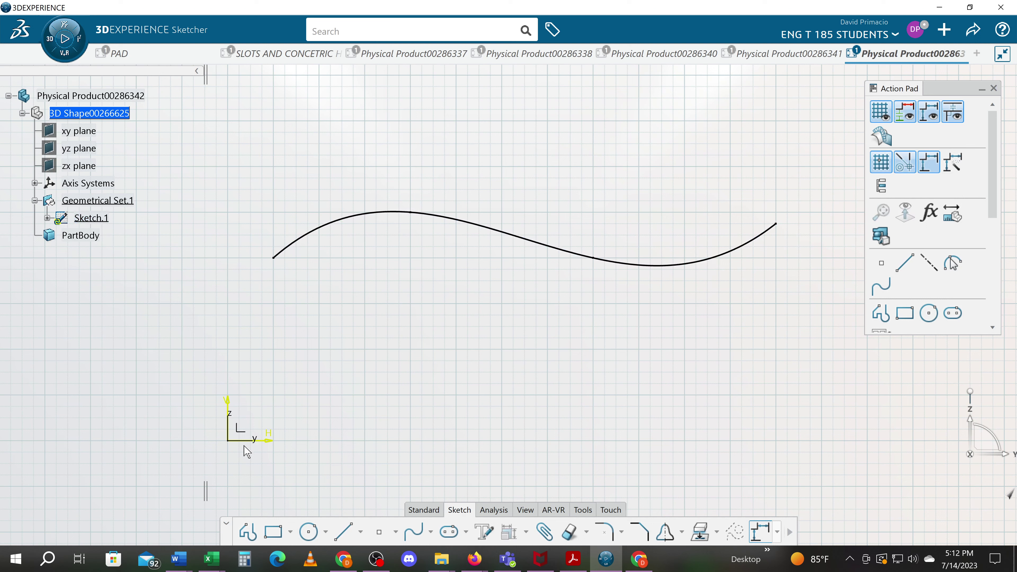
key(ctrl+a)
click(526, 534)
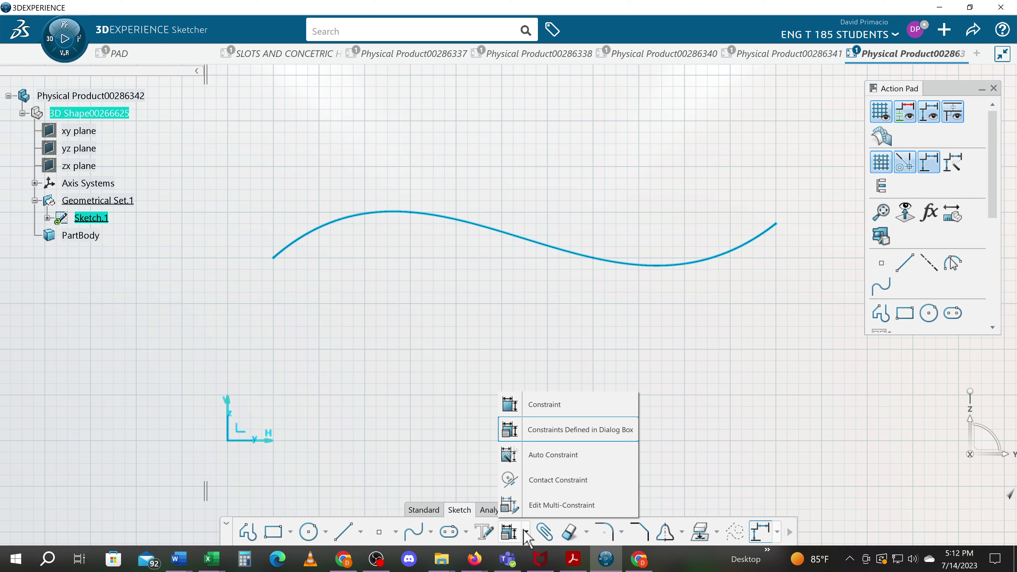
click(553, 454)
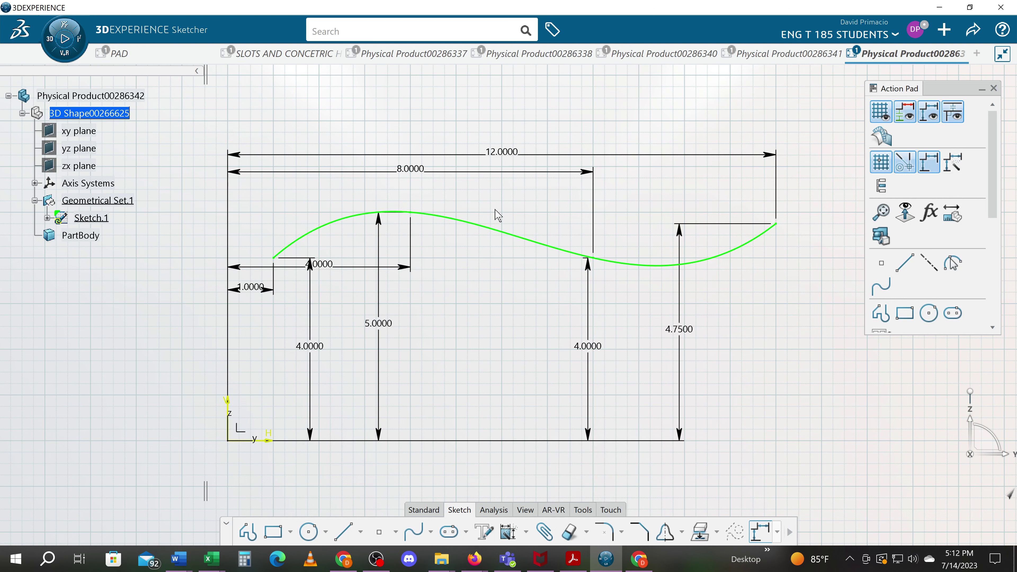
Remove the offset dimensions and anchor each spline point with a fix constraint
click(456, 368)
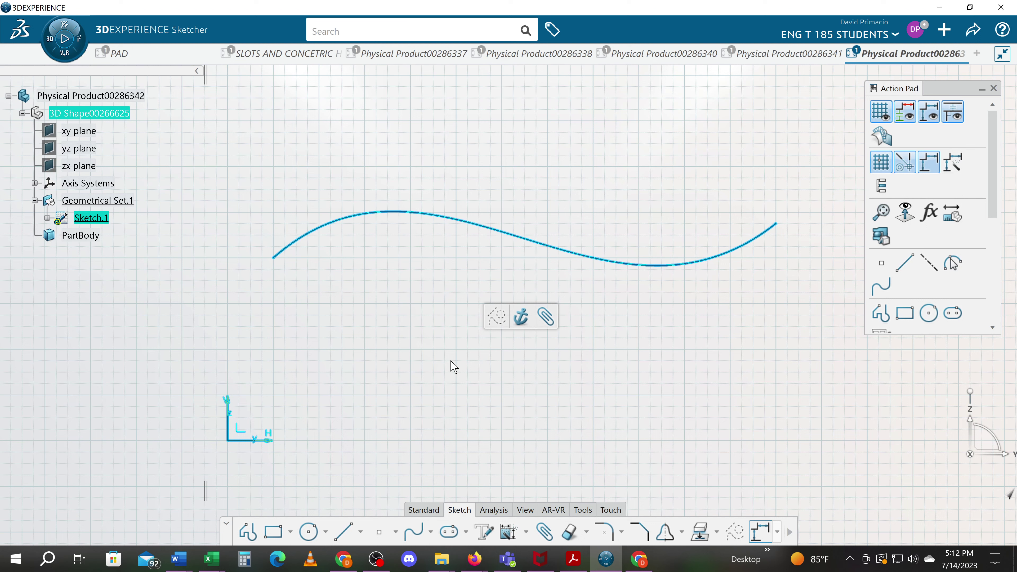
click(529, 314)
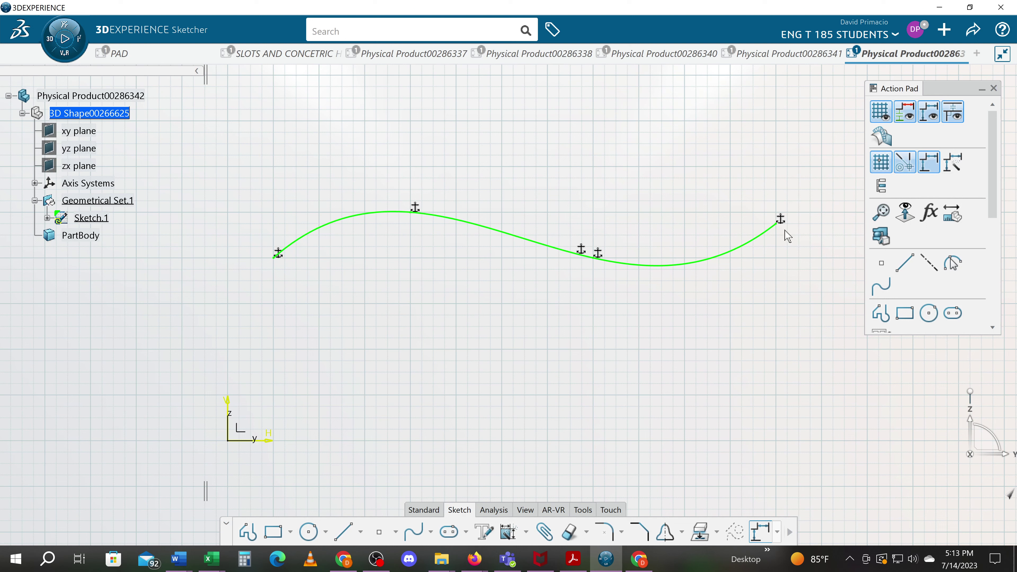
Open the Authoring Context settings from the canvas menu and move the panel aside
right_click(781, 219)
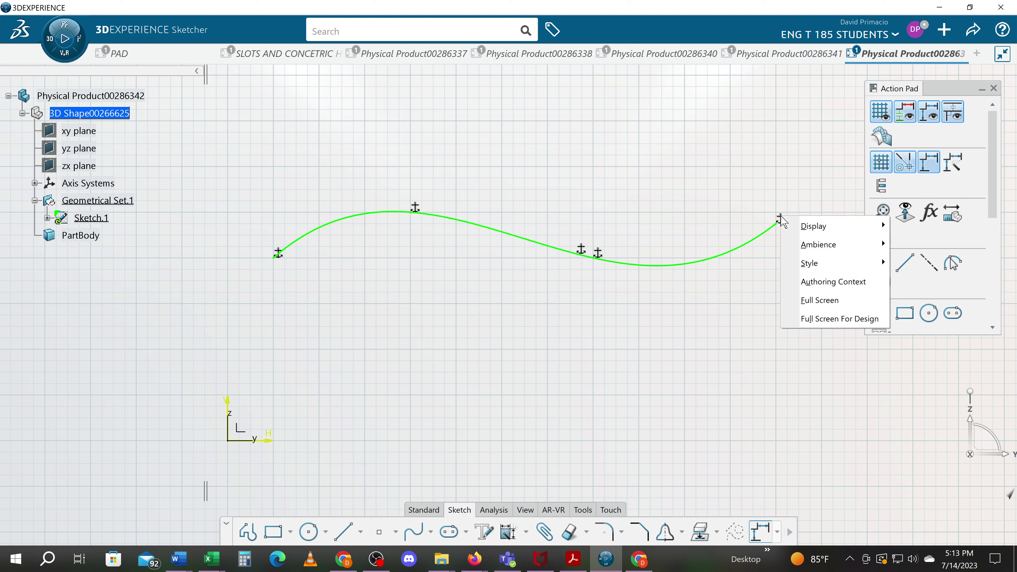
mouse_move(784, 229)
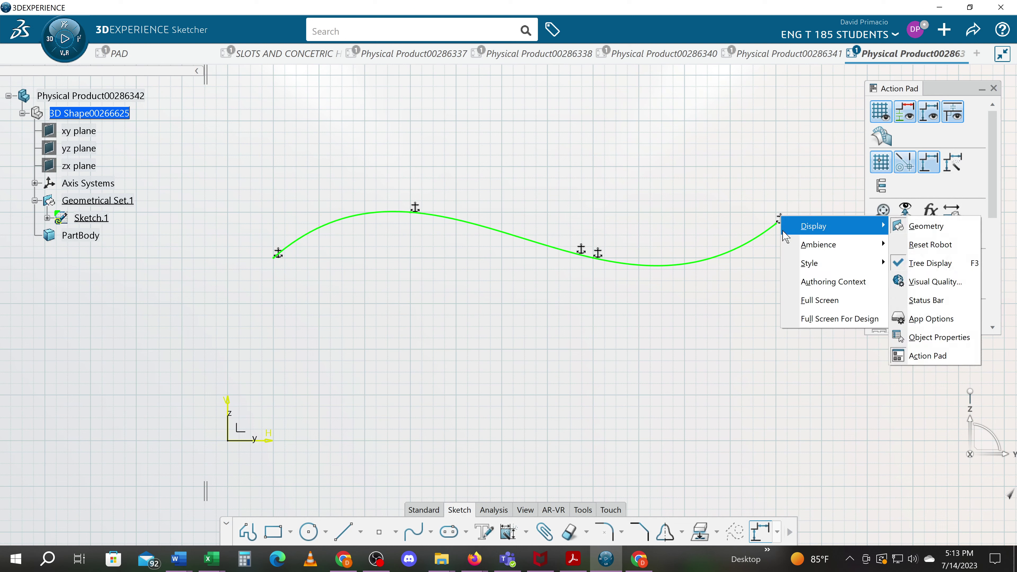
click(825, 282)
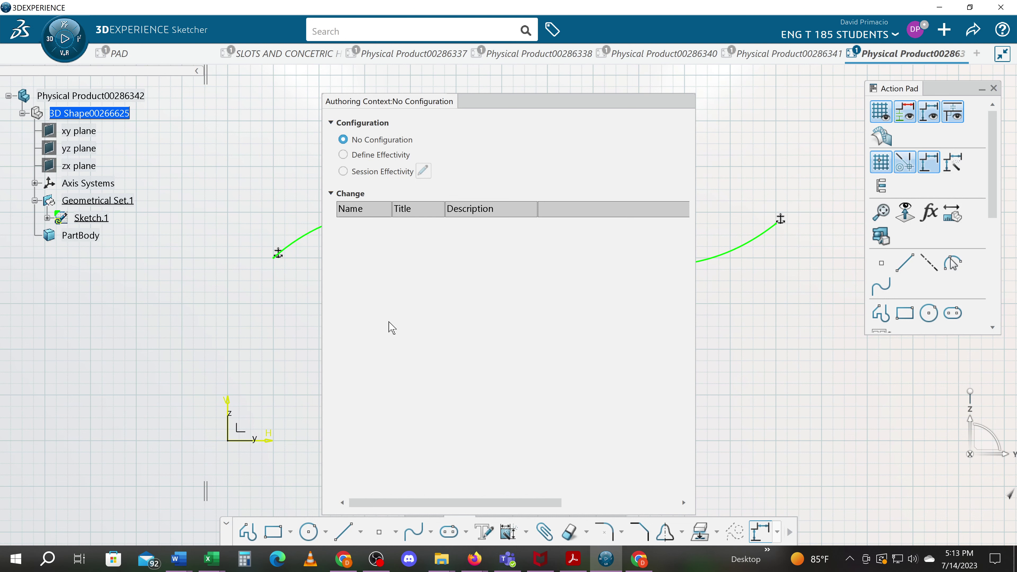
drag(629, 102, 727, 177)
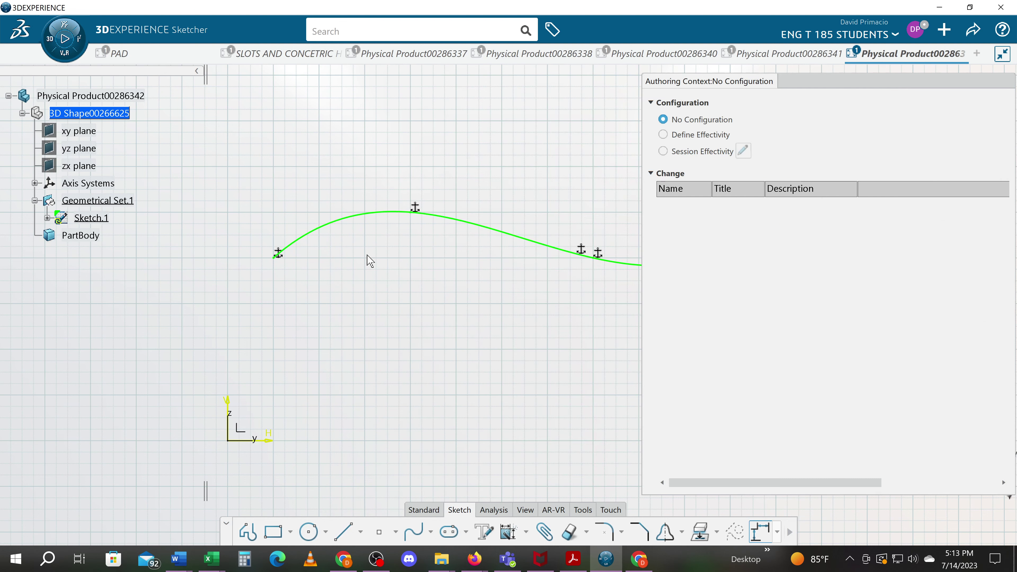
Clear the spline selection, move the panel out of the way, and exit to Part Design
click(277, 256)
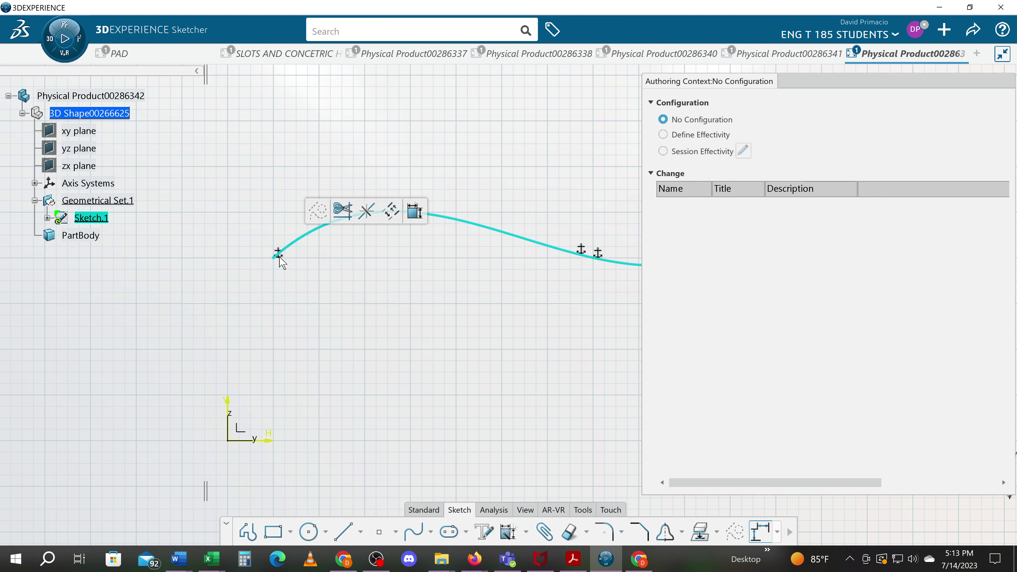
click(280, 260)
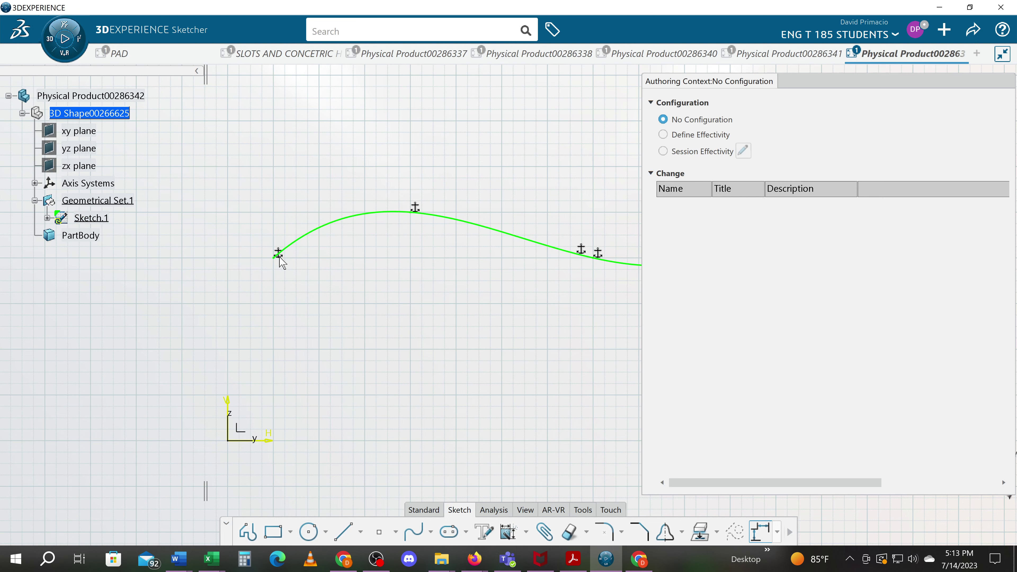
drag(919, 93, 579, 188)
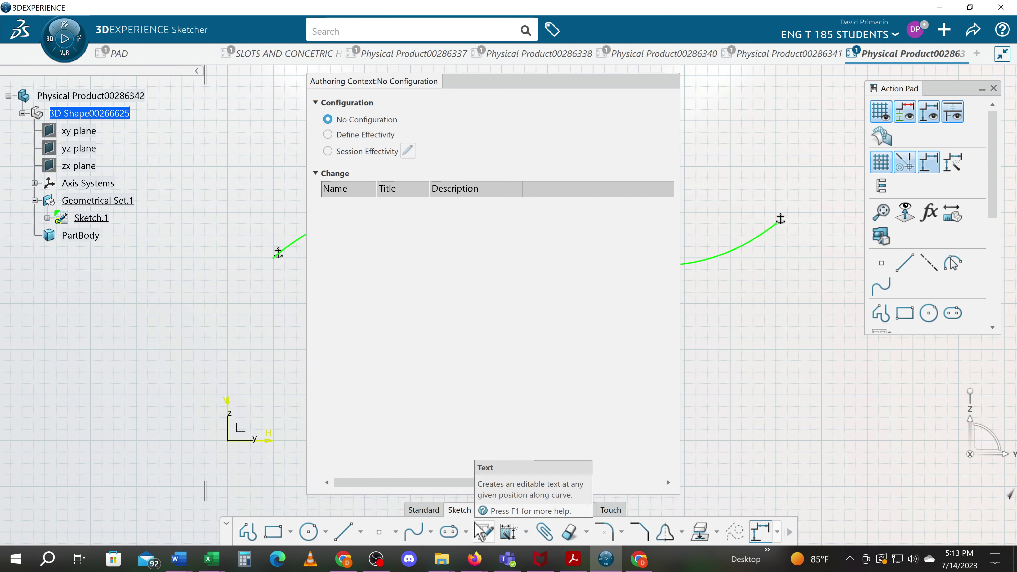
scroll(569, 539, up, 1)
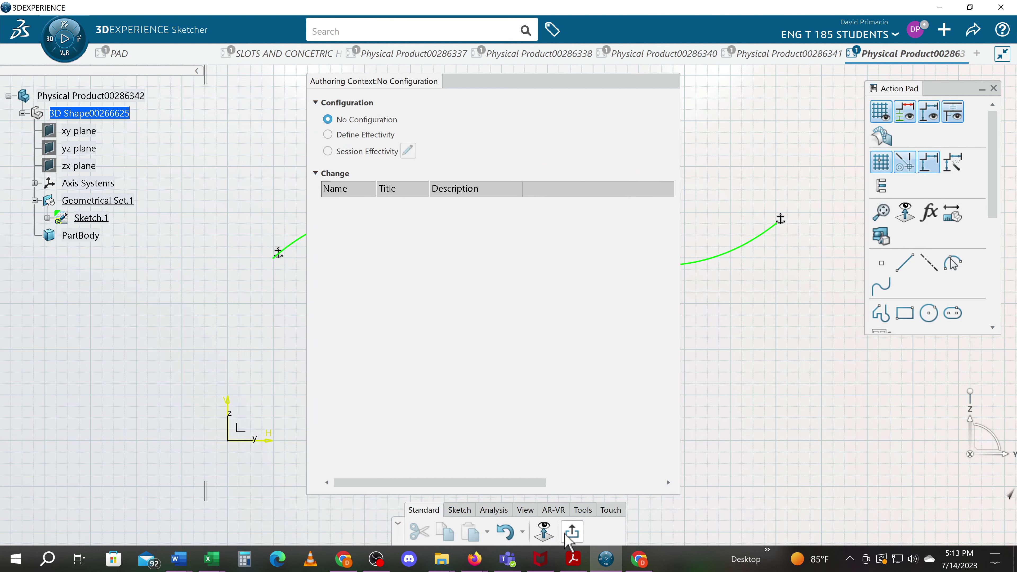
click(567, 535)
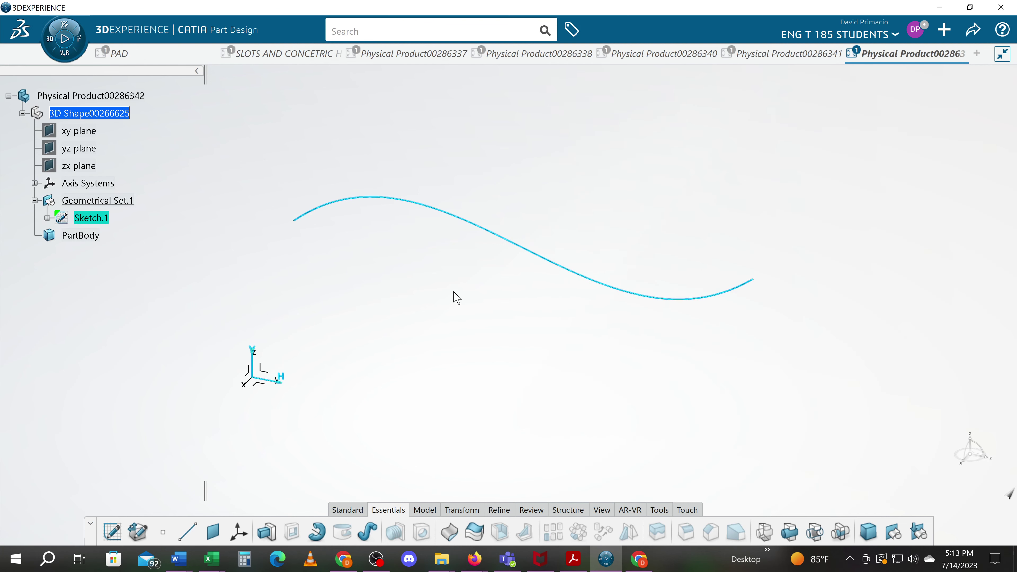
Expand Sketch.1 and its Constraints list in the specification tree
click(225, 365)
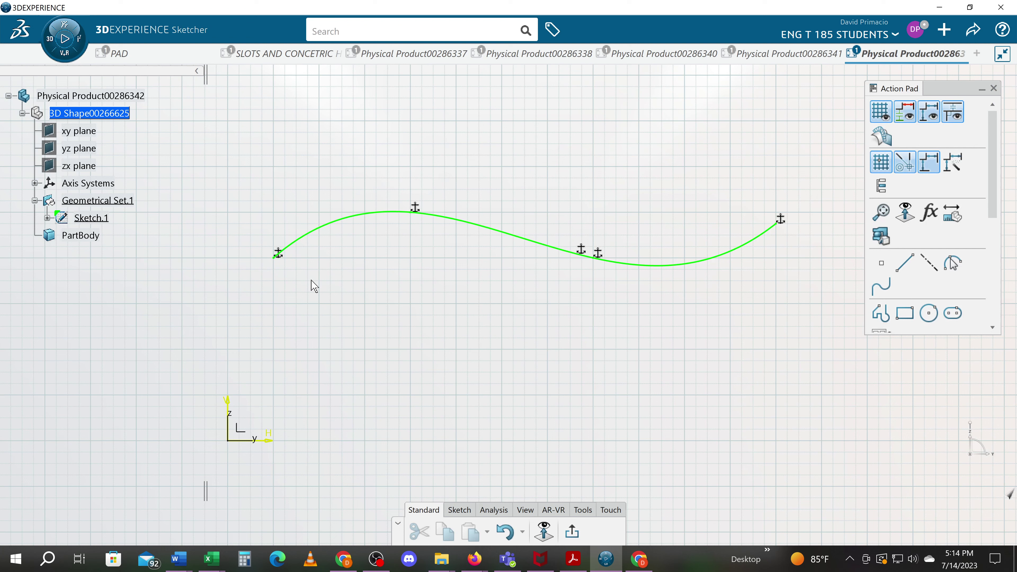
click(48, 218)
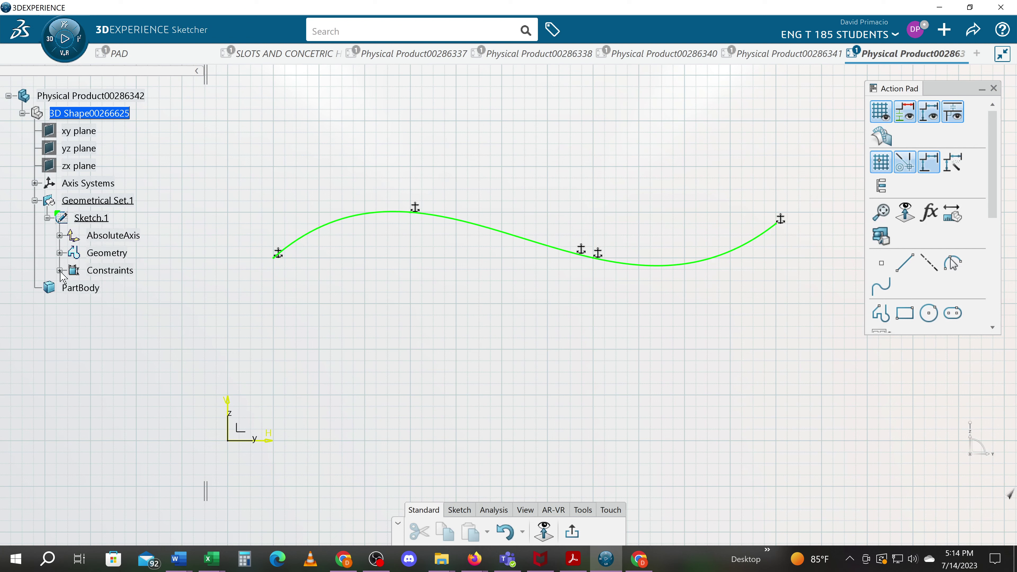
click(60, 271)
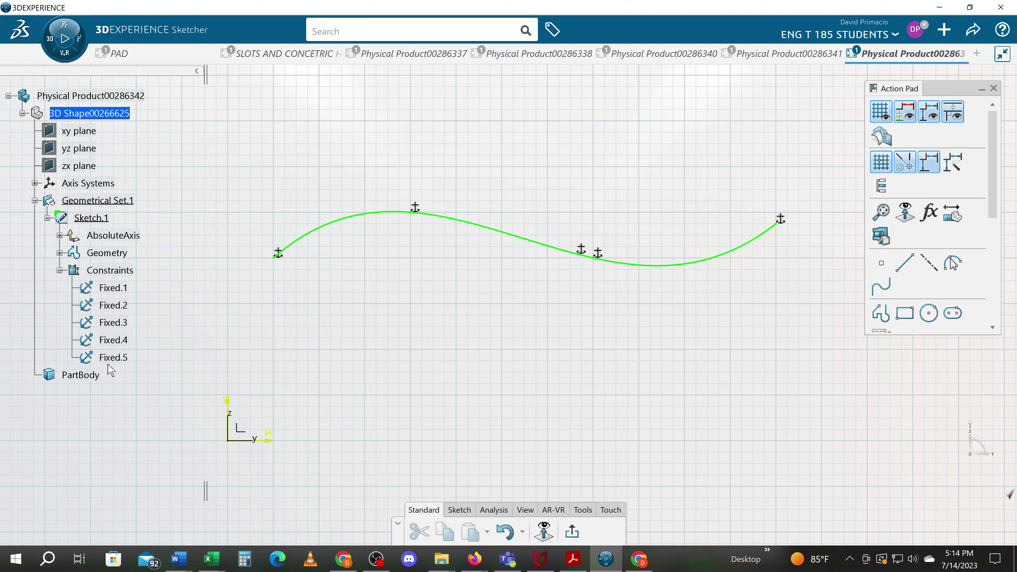
Try deleting Fixed.5 by Delete key and by context menu, undoing each attempt
click(114, 360)
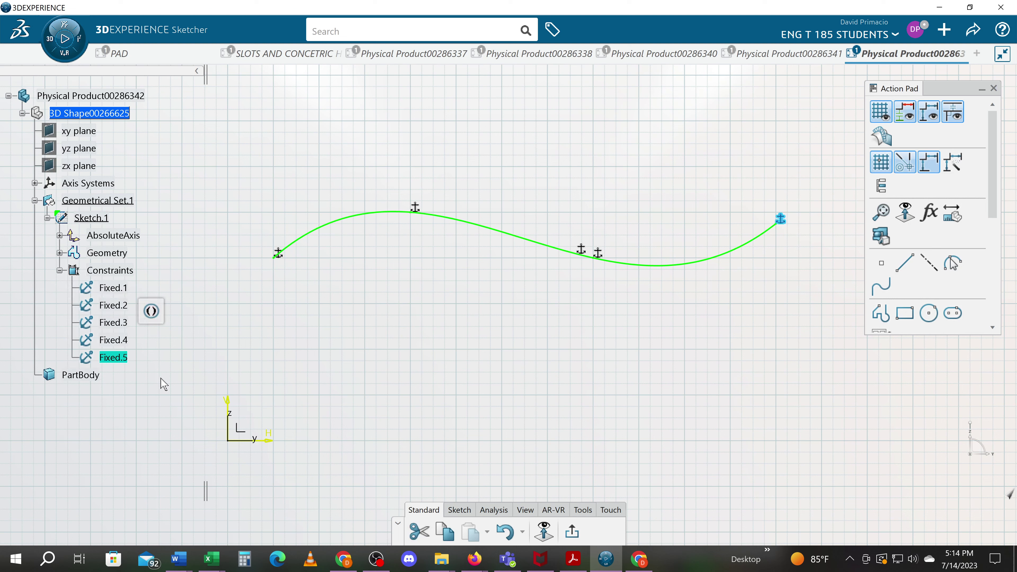
key(Delete)
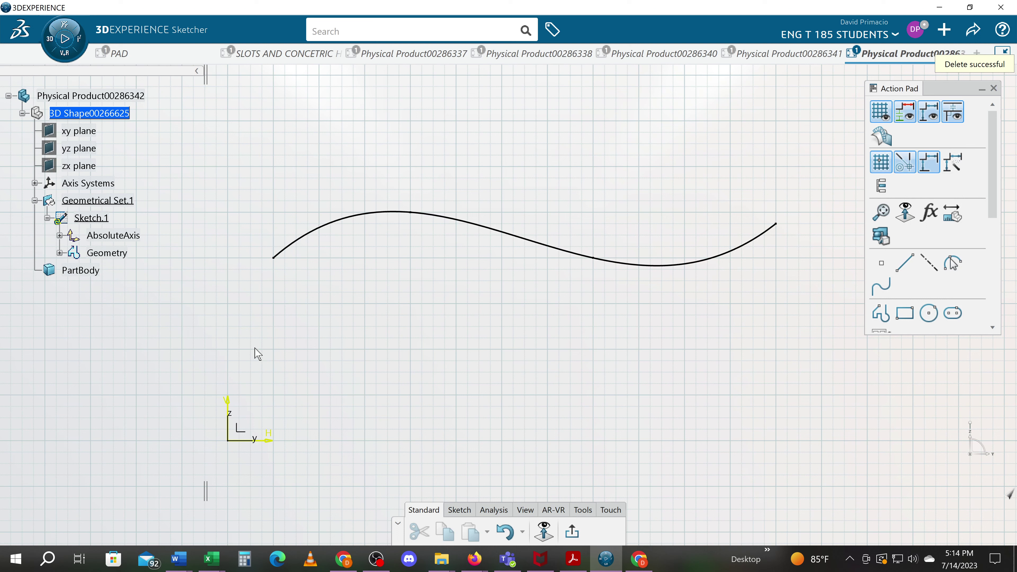
key(ctrl+z)
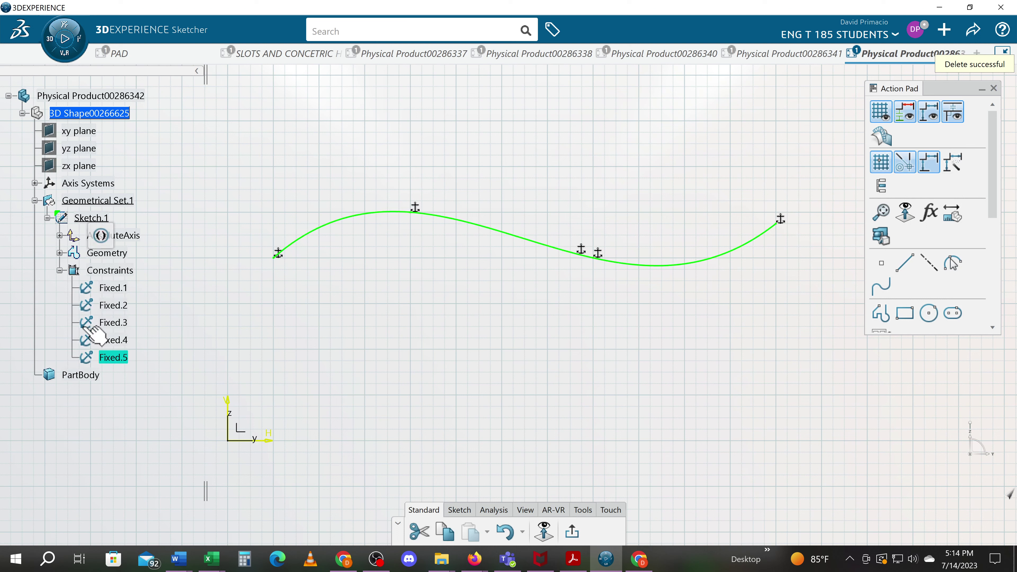
right_click(115, 357)
click(180, 328)
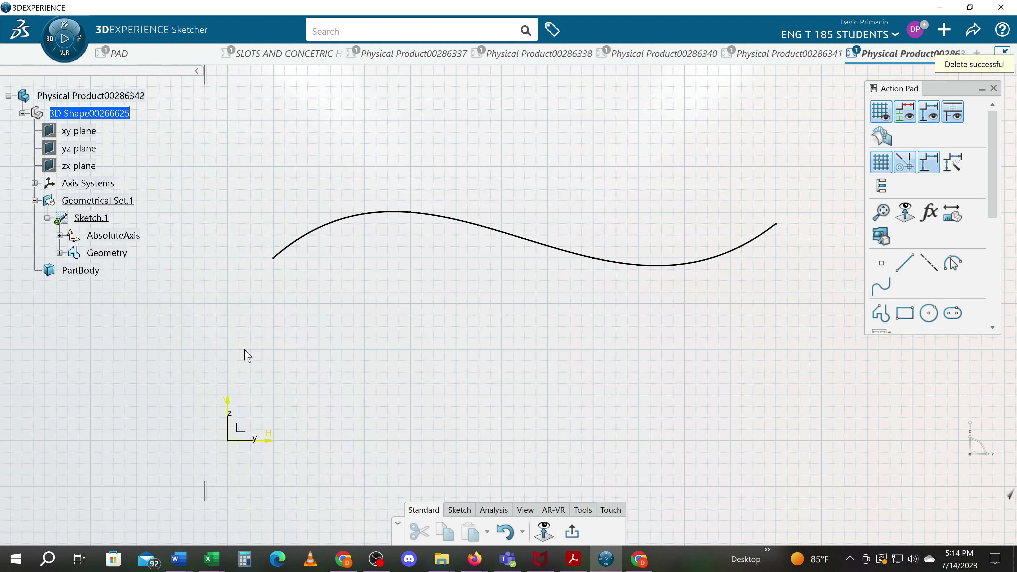
key(ctrl+z)
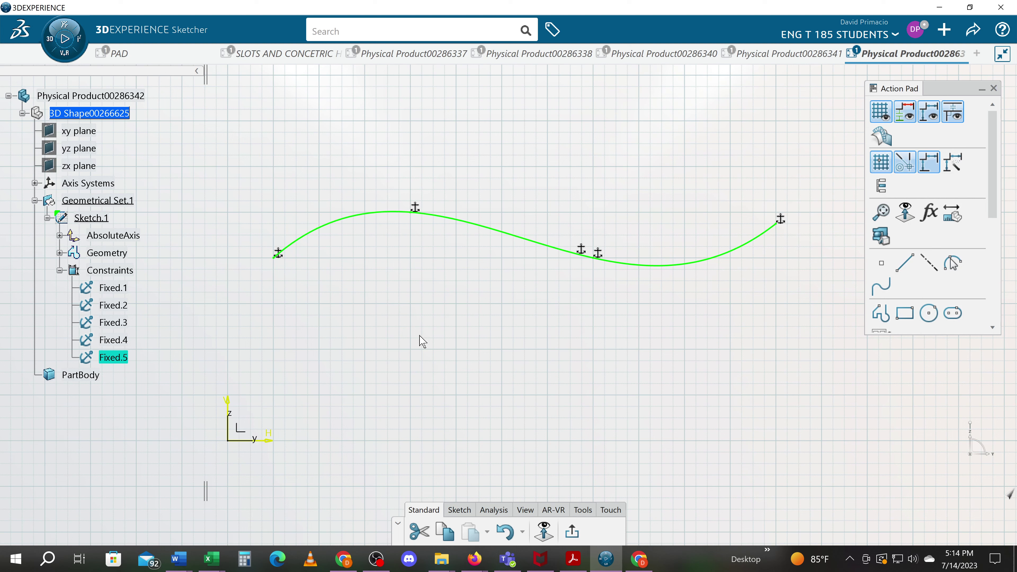
Select the five fix constraints Fixed.1 through Fixed.5 together
click(222, 327)
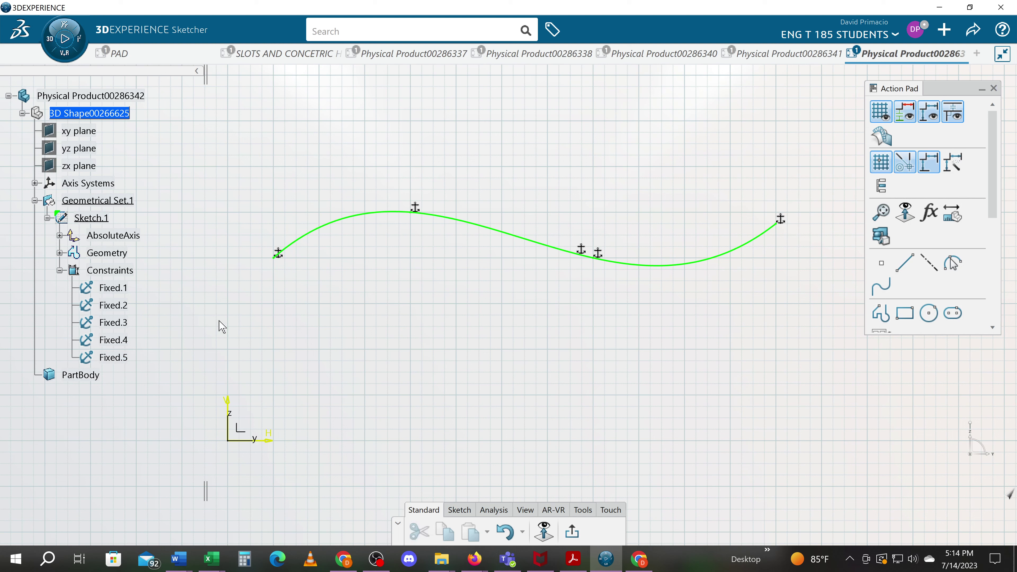
click(129, 287)
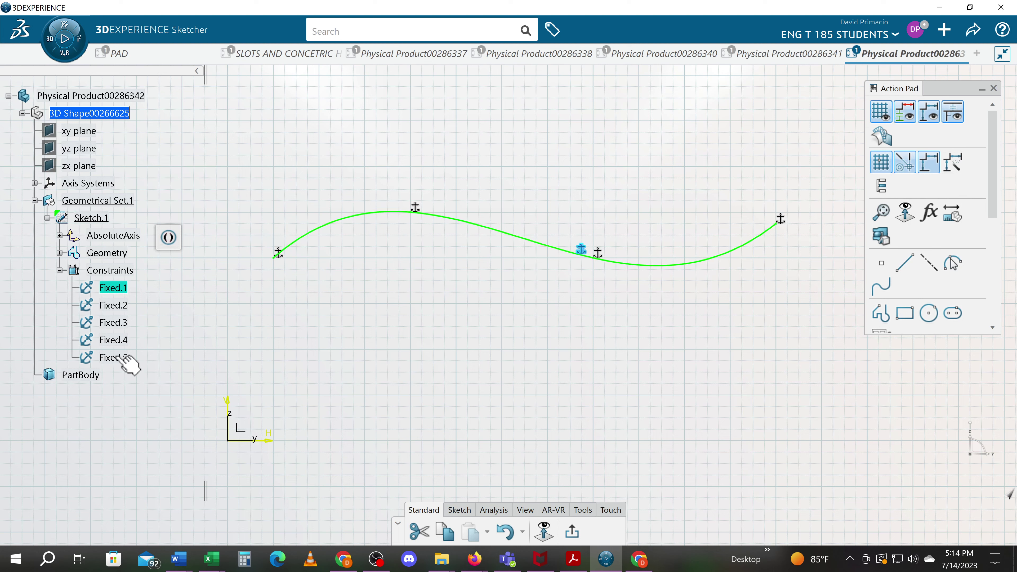
shift+click(125, 358)
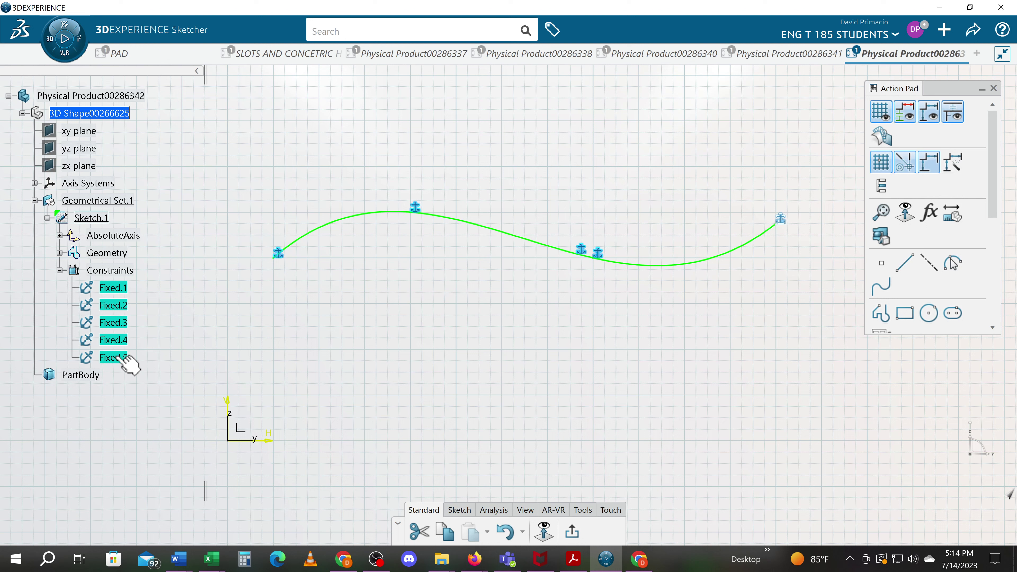
Delete the five Fixed constraints and Auto Constraint all geometry into Offset.6–Offset.13
key(Delete)
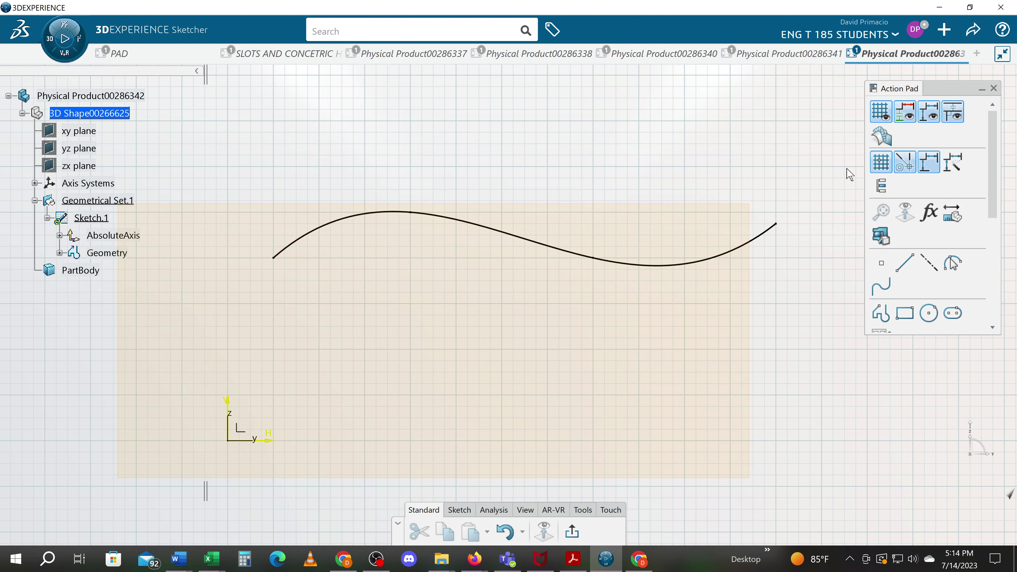
key(ctrl+a)
click(471, 510)
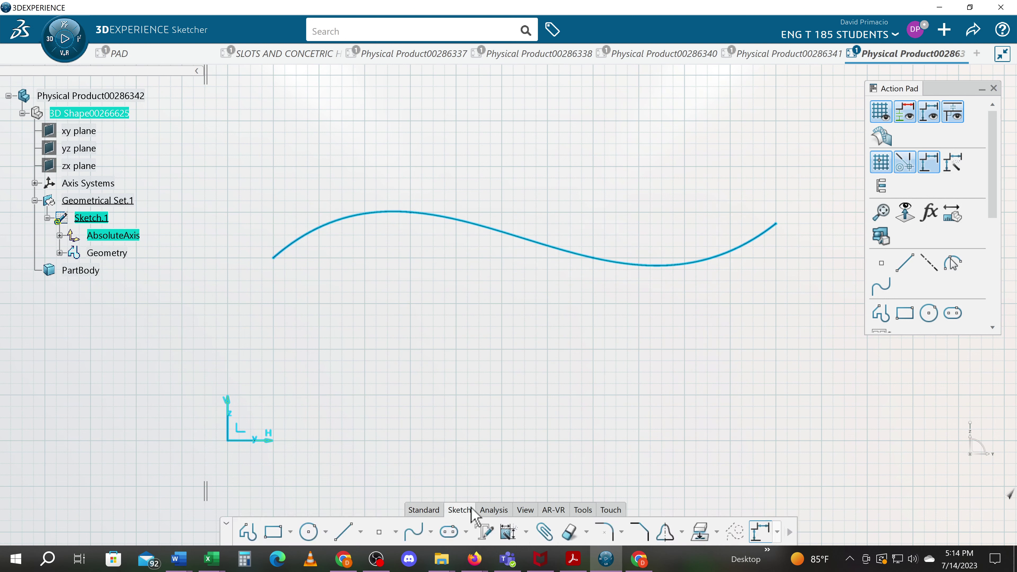
click(522, 529)
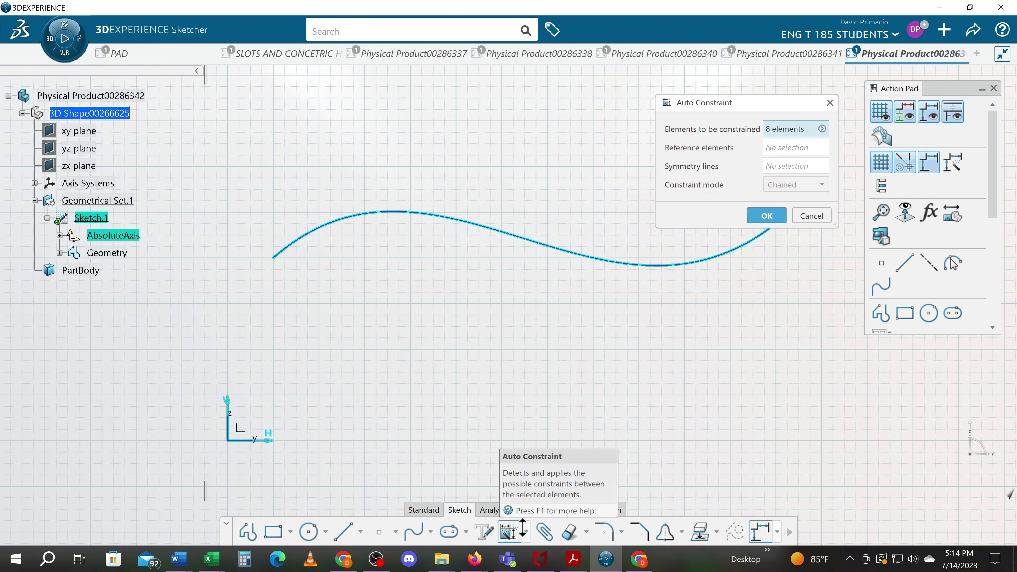
key(Return)
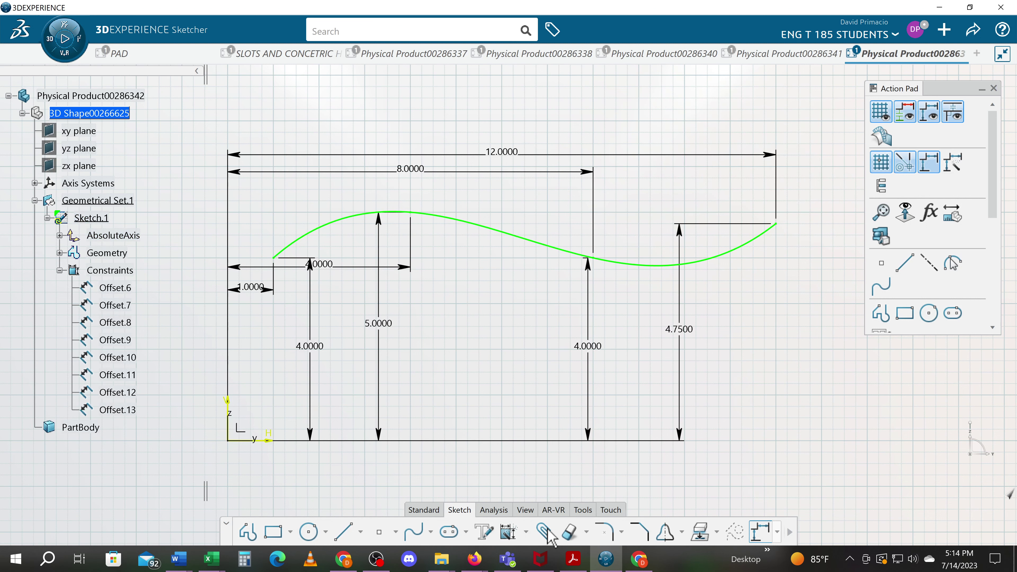
click(495, 511)
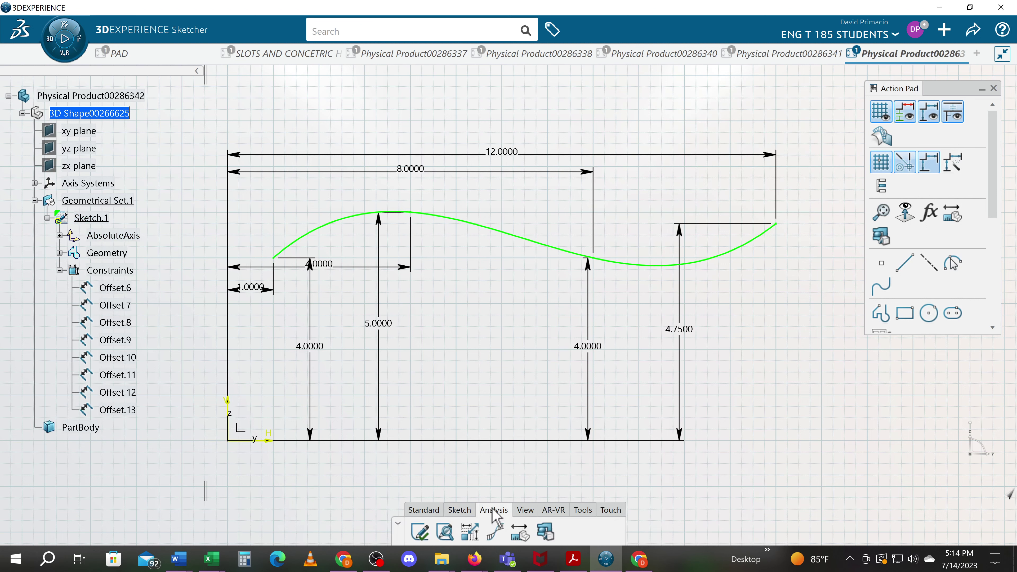
click(431, 511)
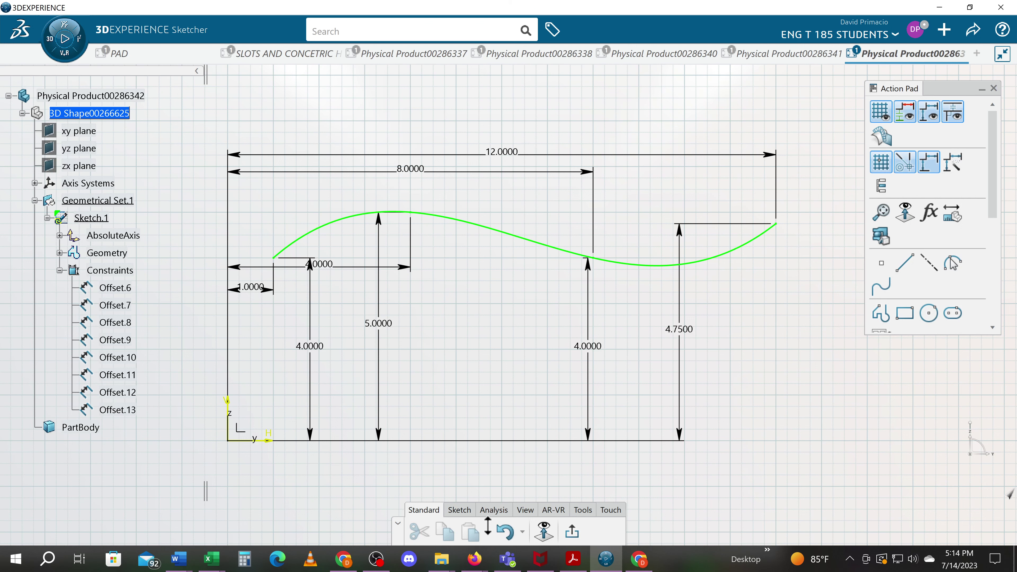
Exit the Sketcher back to Part Design with the dimensioned spline in Sketch.1
click(544, 532)
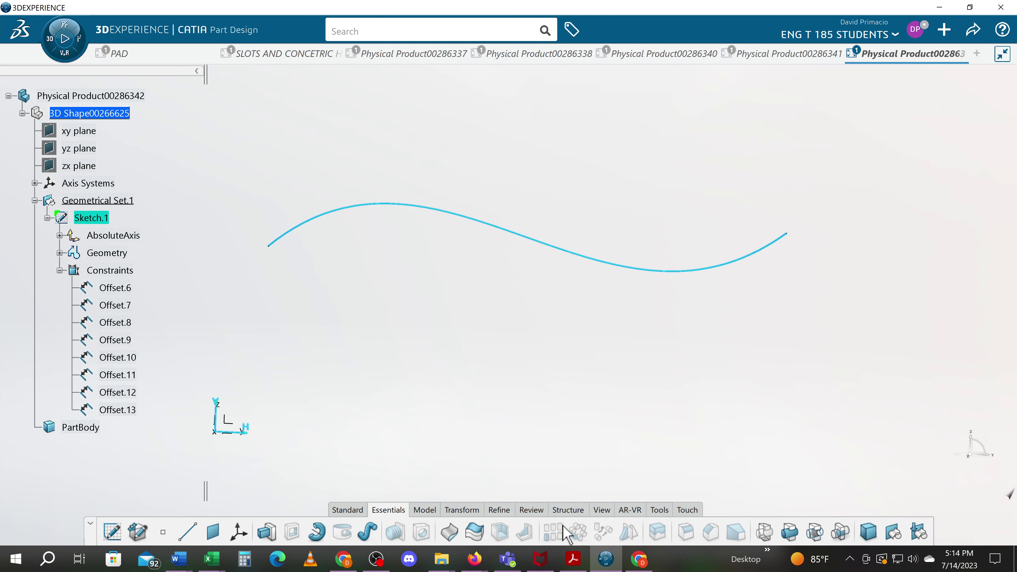